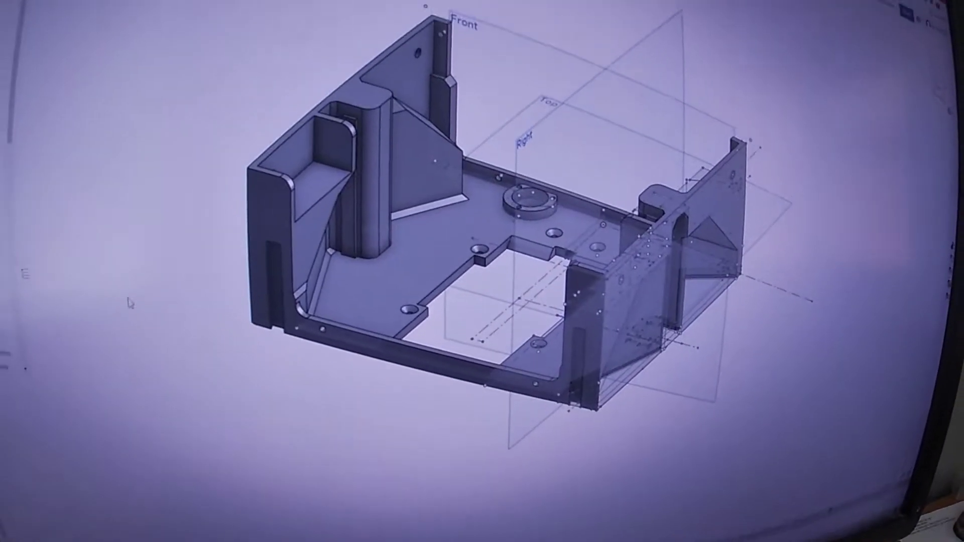
# - Orbit the open box-shaped chassis part toward a face-on view
pyautogui.moveTo(104, 271)
pyautogui.mouseDown(button='right')
pyautogui.moveTo(226, 291)
pyautogui.moveTo(33, 285)
pyautogui.mouseUp(button='right')
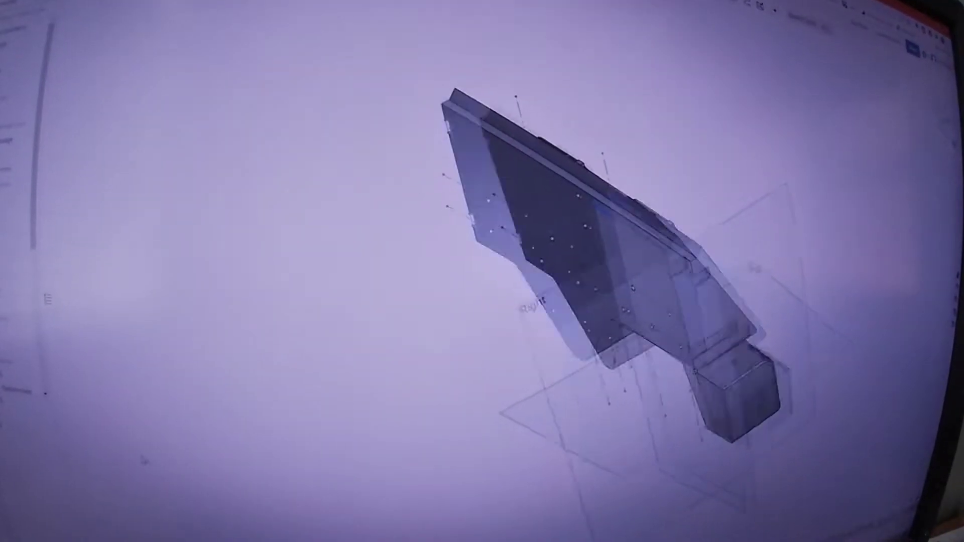
# - Bring up the side panel part with two rounded window openings
pyautogui.moveTo(527, 301); pyautogui.dragTo(640, 264, button='right')
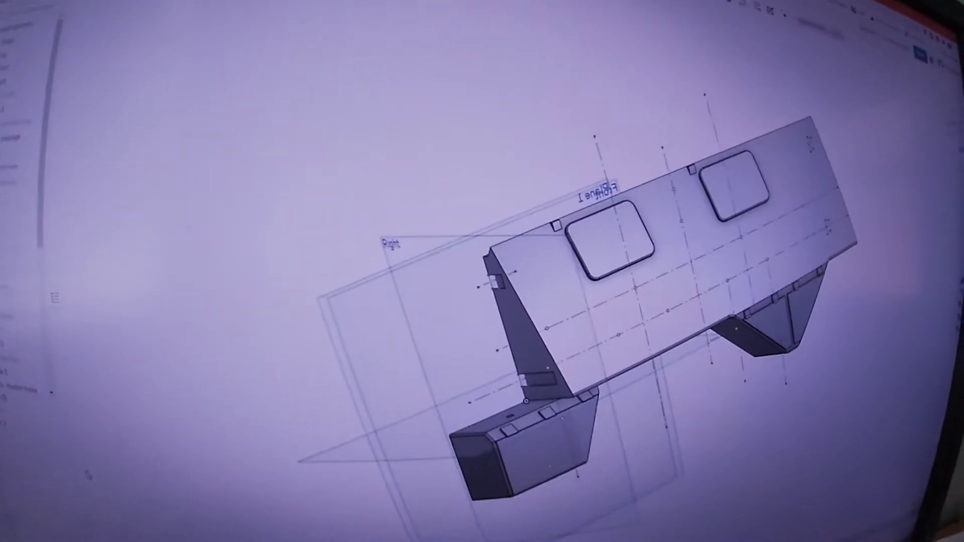